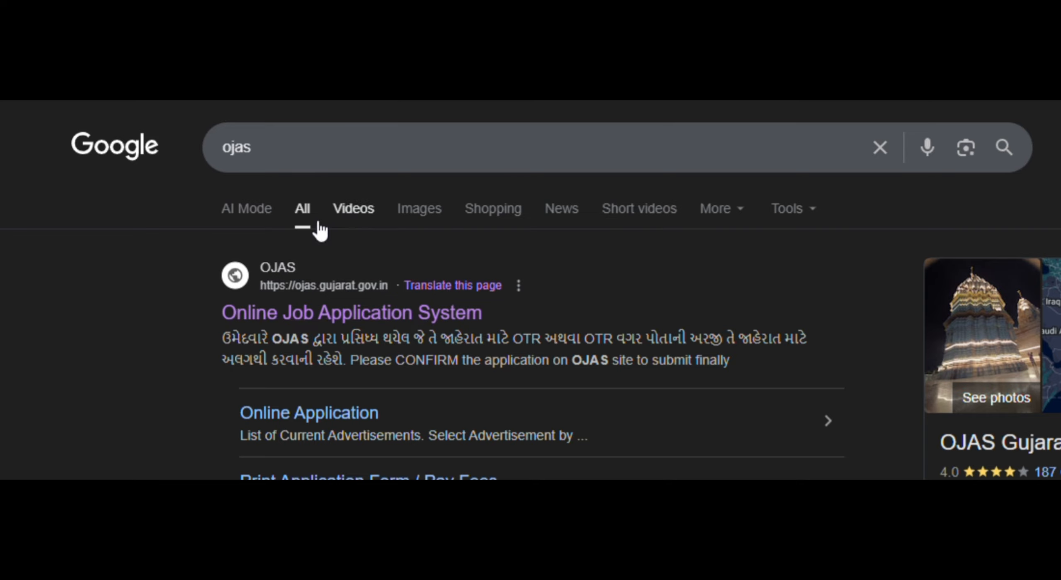
Open the OJAS Online Job Application System site from the search results and bring up its list of current advertisements
left_click(251, 315)
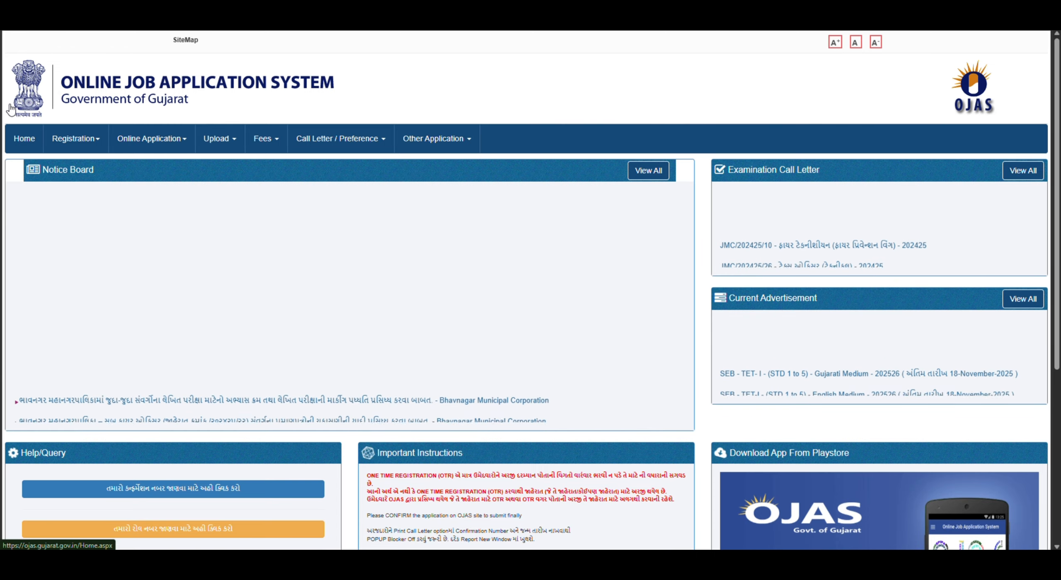
left_click(87, 143)
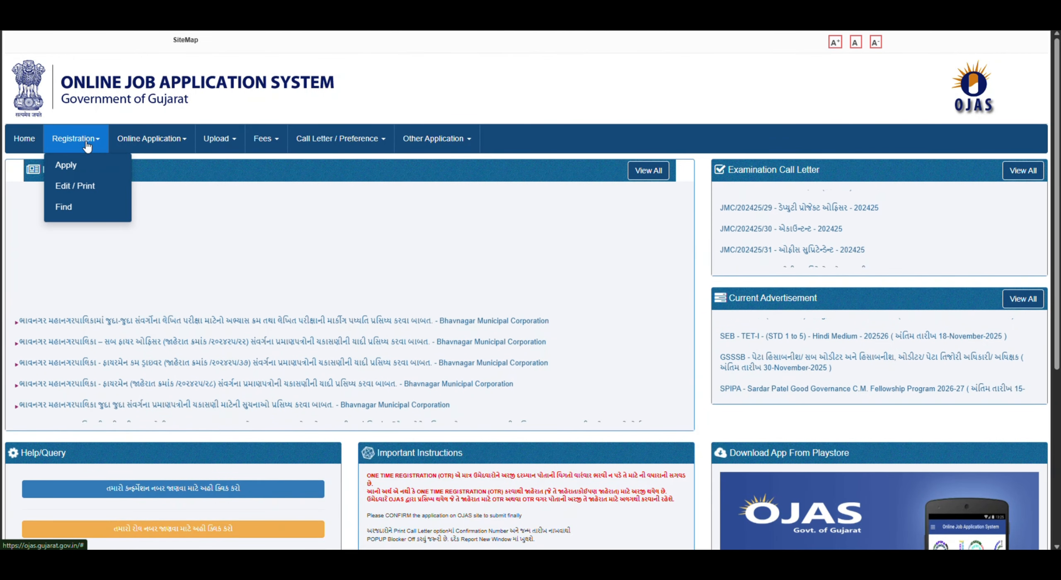
left_click(135, 138)
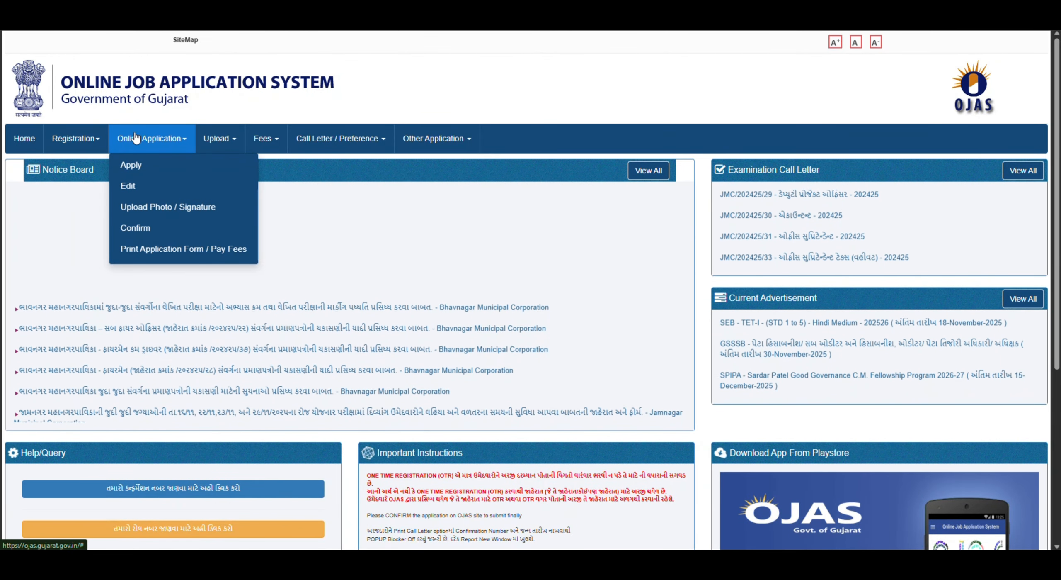
left_click(135, 171)
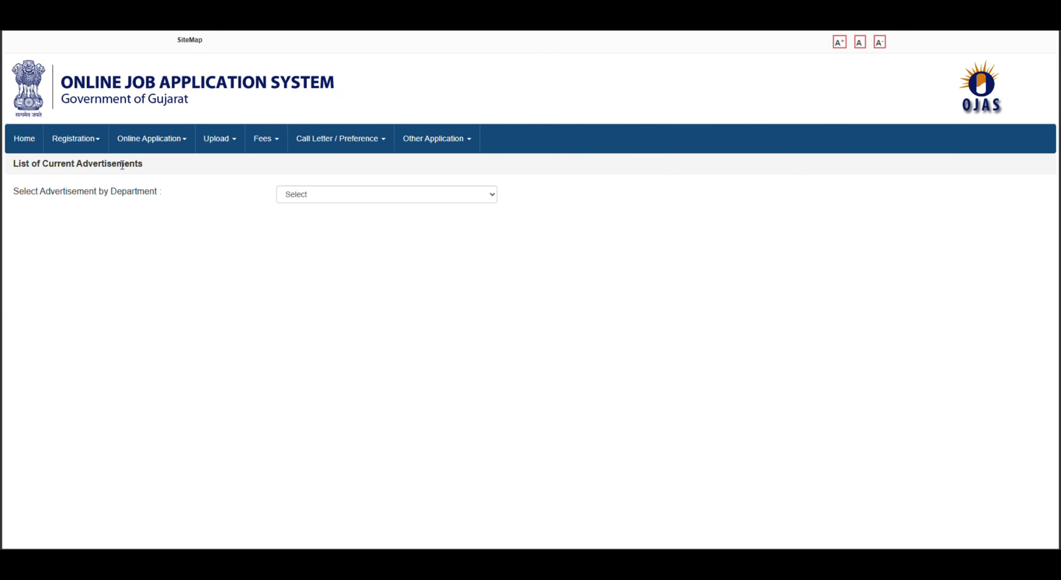
Start a new One Time Registration (OTR) application and agree to the Understanding Registration notice
left_click(63, 143)
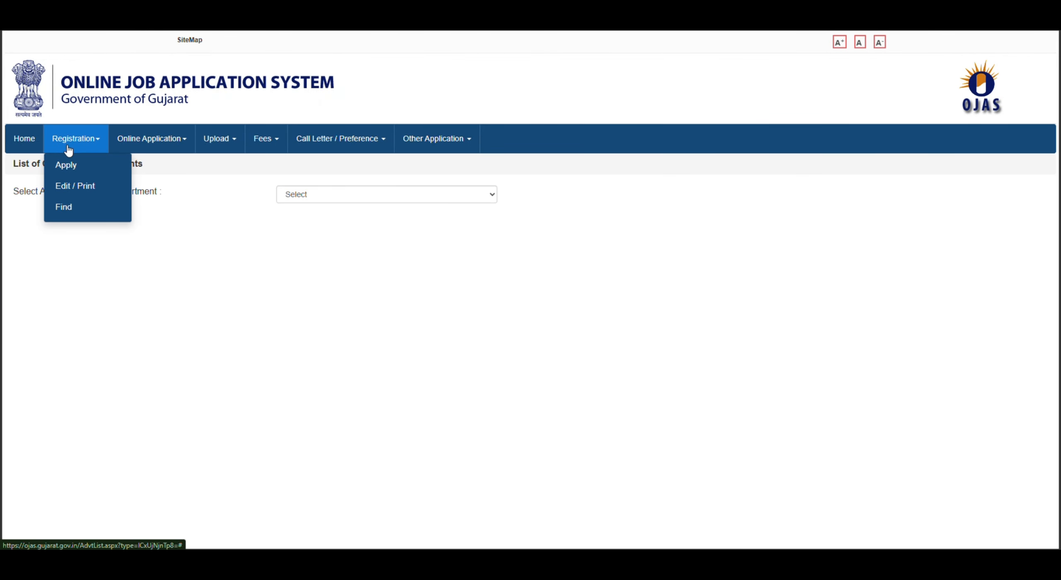
left_click(76, 166)
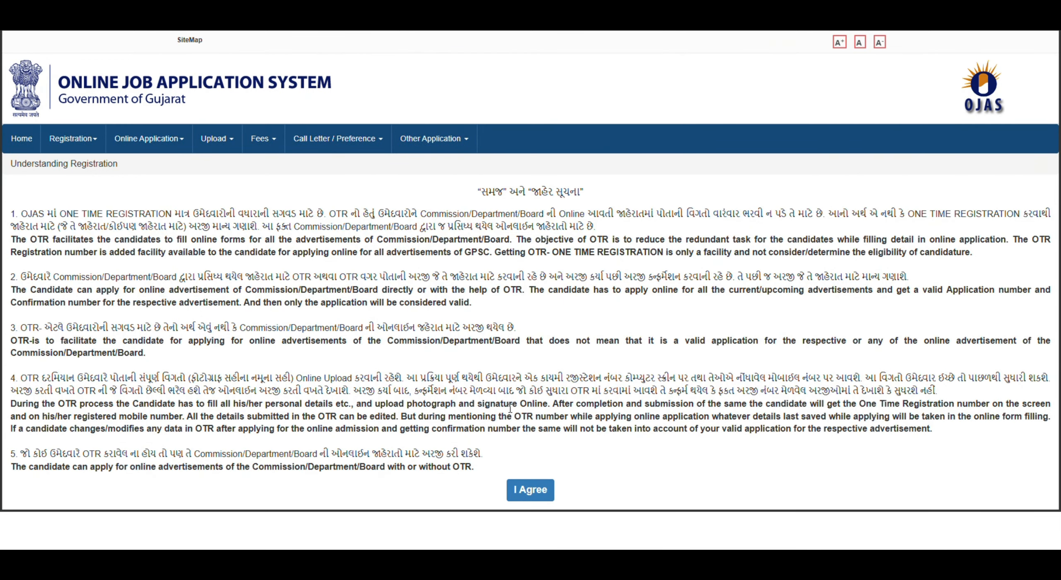
left_click(518, 494)
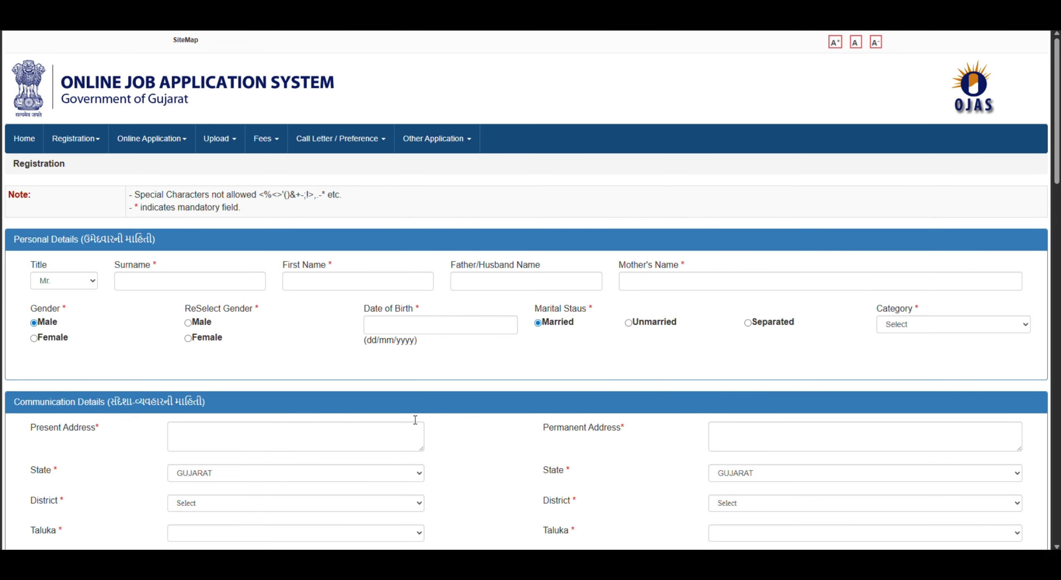
In the Personal Details of the registration form, reselect the gender as Male and set the category to General(EWS)
scroll(302, 356, "down", 3)
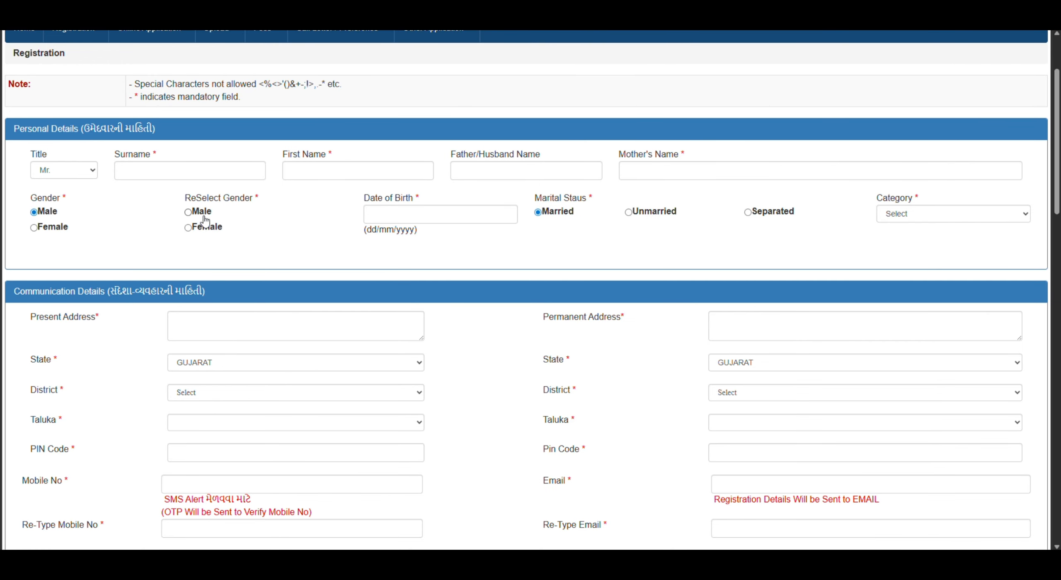
left_click(189, 215)
left_click(375, 214)
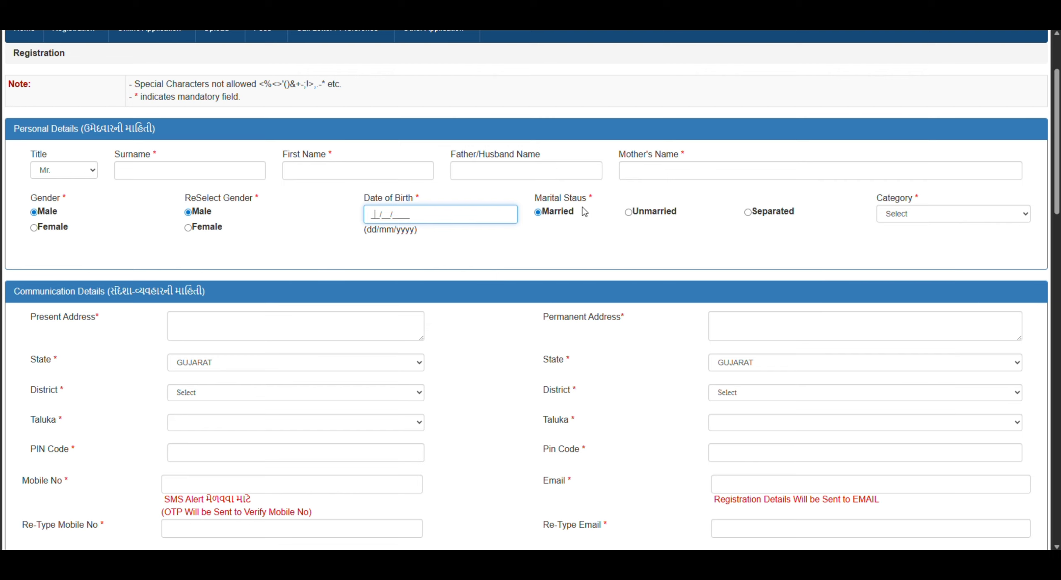
left_click(918, 216)
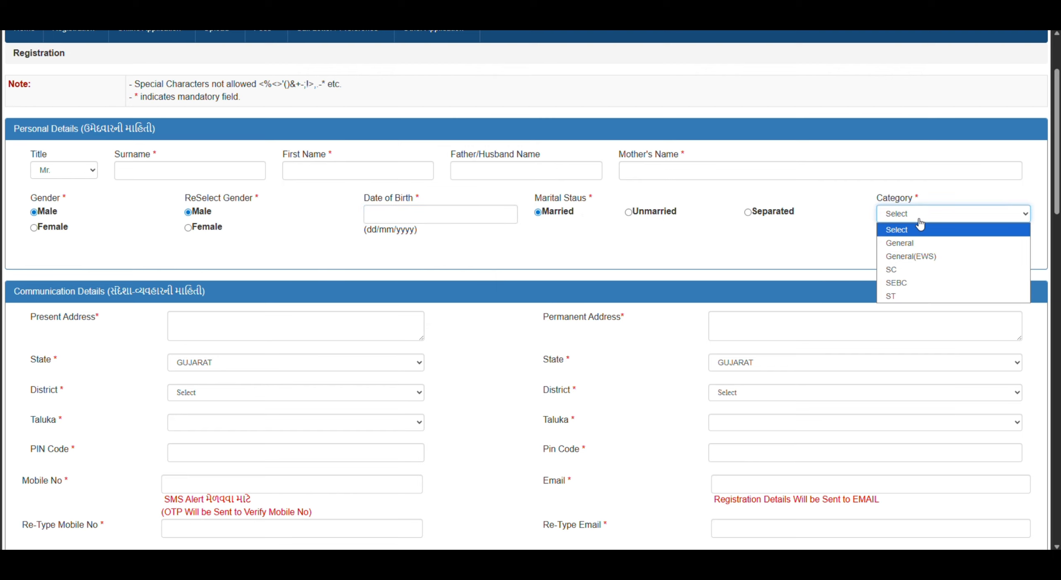
left_click(922, 256)
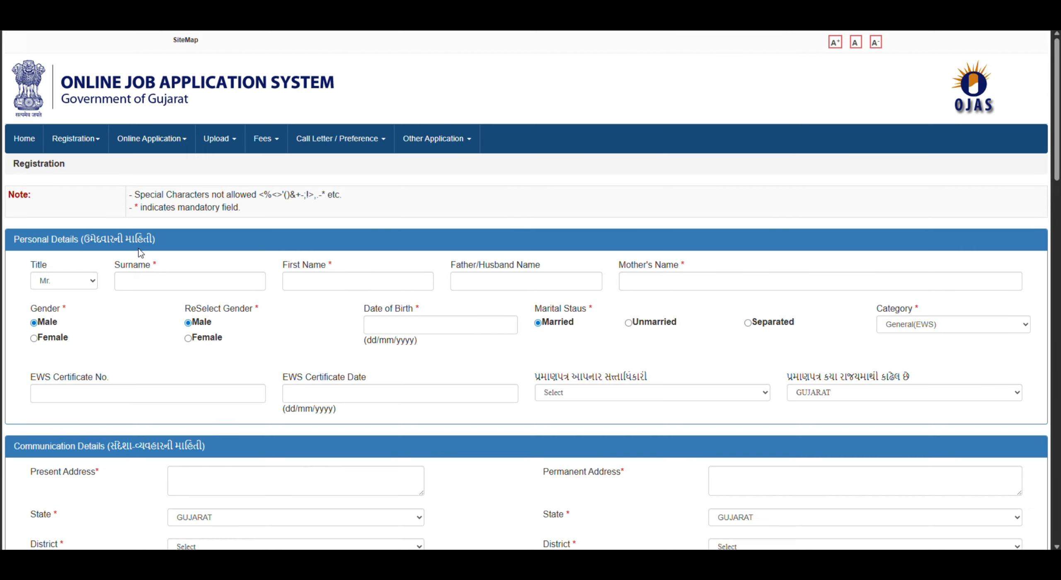
Review the Communication Details and Other Details sections of the registration form
scroll(138, 248, "down", 5)
scroll(98, 252, "down", 2)
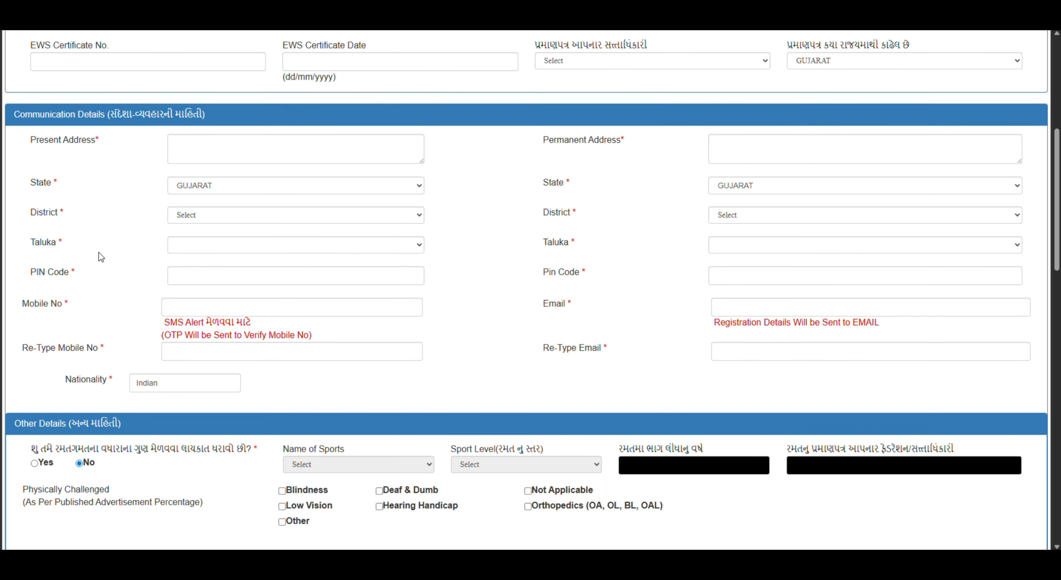
scroll(100, 253, "up", 3)
scroll(99, 251, "down", 2)
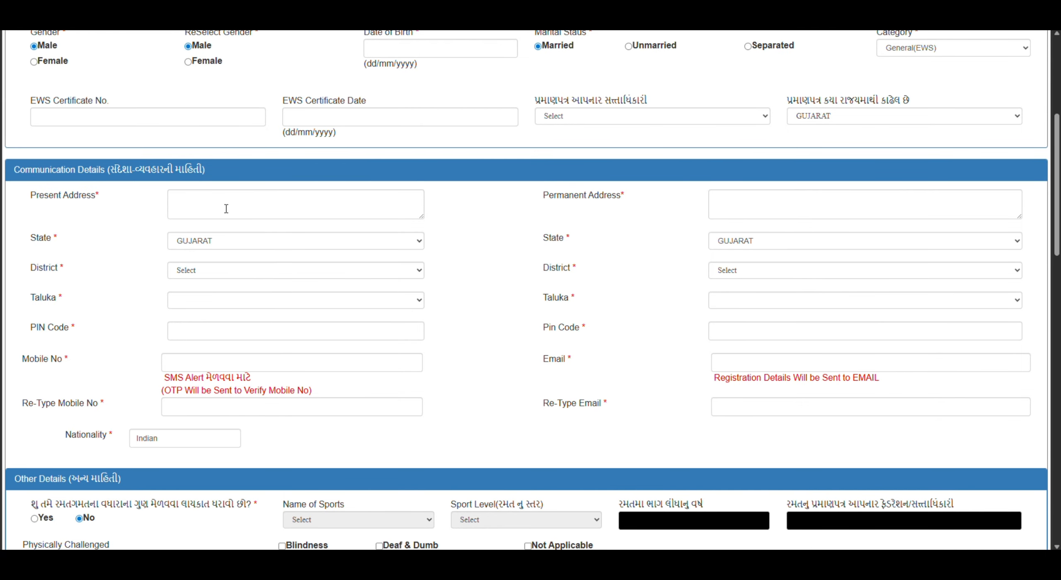
scroll(491, 347, "down", 7)
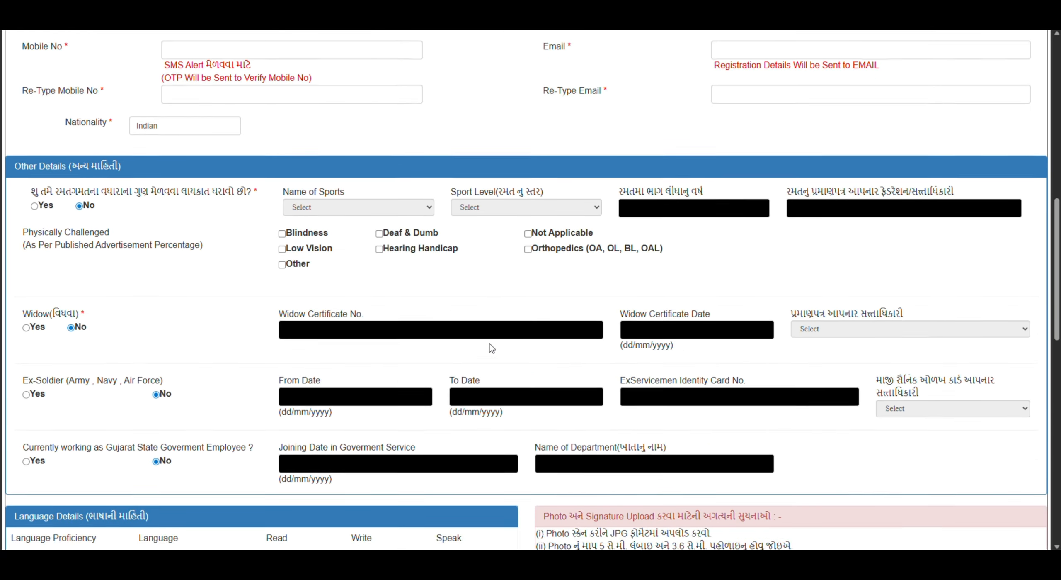
scroll(491, 347, "down", 2)
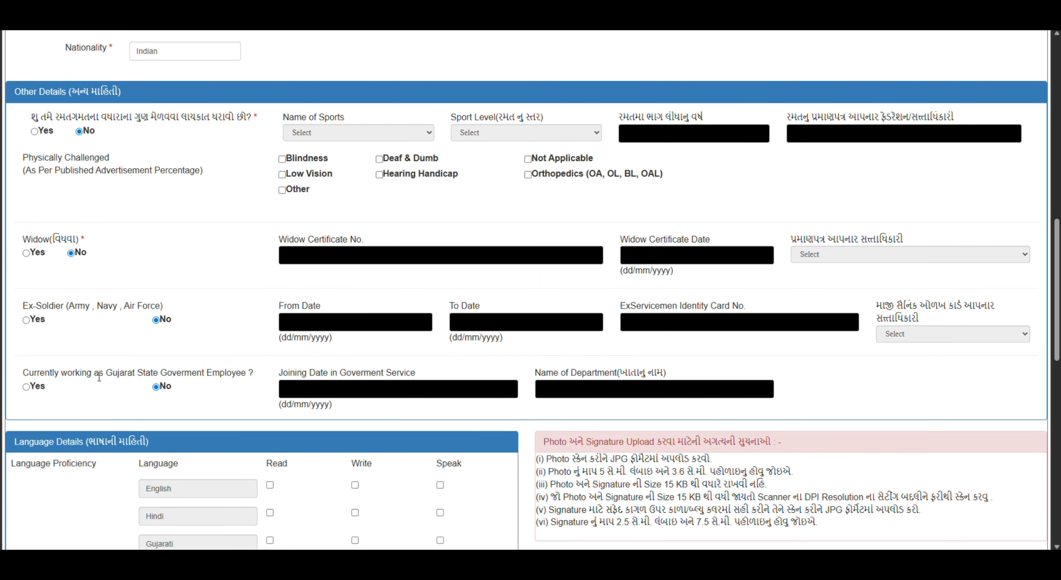
scroll(97, 375, "down", 5)
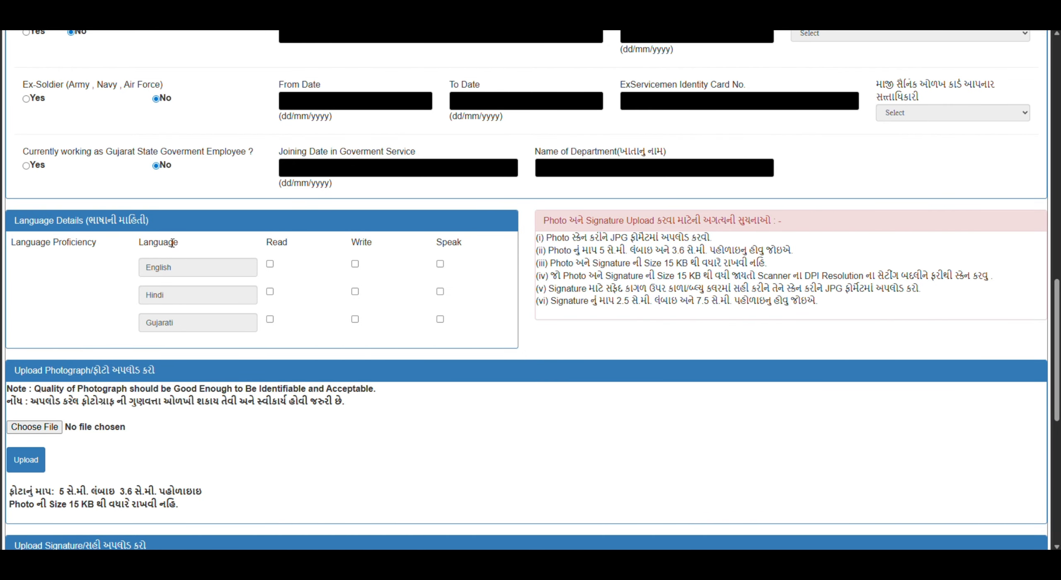
Mark English, Hindi and Gujarati as languages the applicant can read, write and speak
left_click(270, 264)
left_click(355, 264)
left_click(440, 265)
left_click(270, 292)
left_click(355, 291)
left_click(441, 319)
left_click(270, 319)
Review the photograph and signature upload sections, accept the declaration with Yes, and save the registration after the captcha
scroll(280, 338, "down", 4)
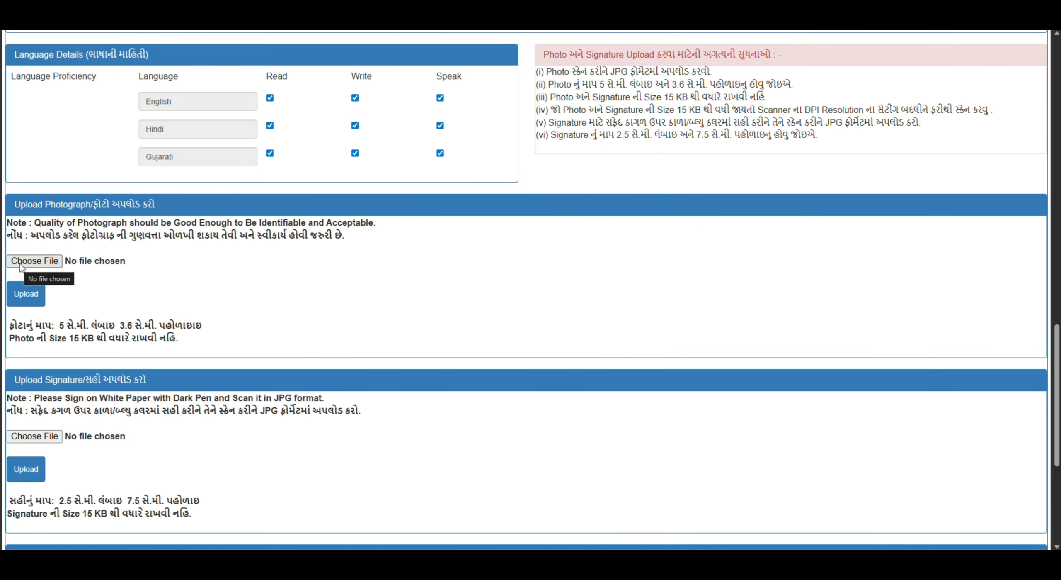
scroll(20, 265, "down", 6)
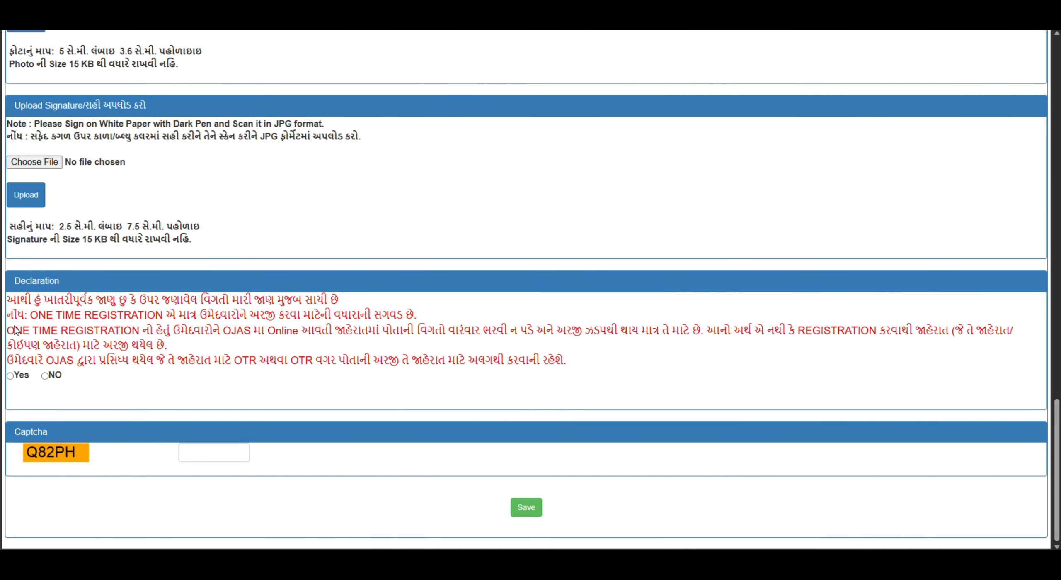
left_click(10, 376)
left_click_drag(25, 453, 50, 454)
left_click(220, 449)
left_click(528, 507)
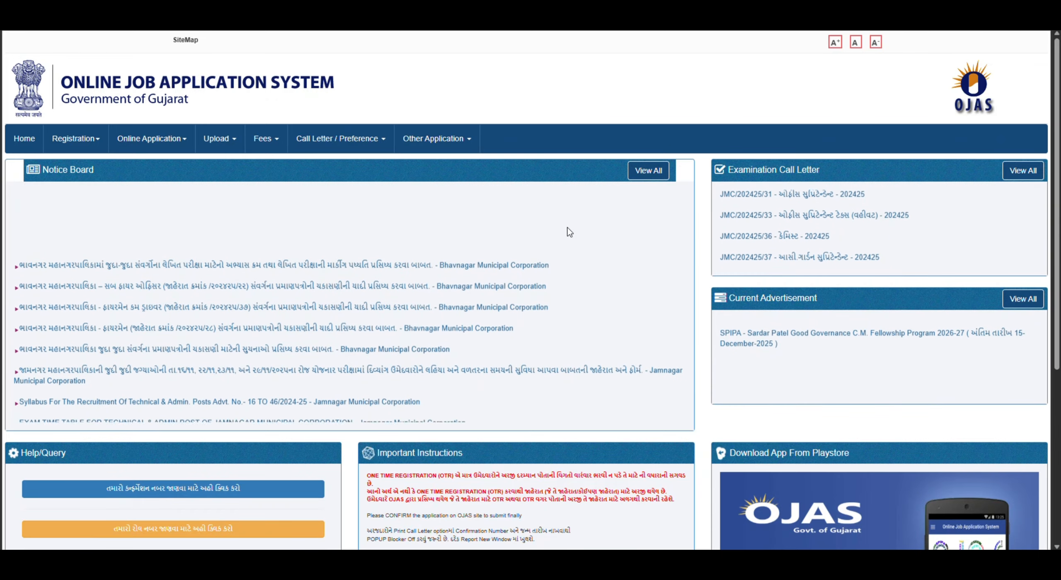
Choose the GSSSB department's current advertisements and start an application for advertisement GSSSB/202526/366
left_click(154, 138)
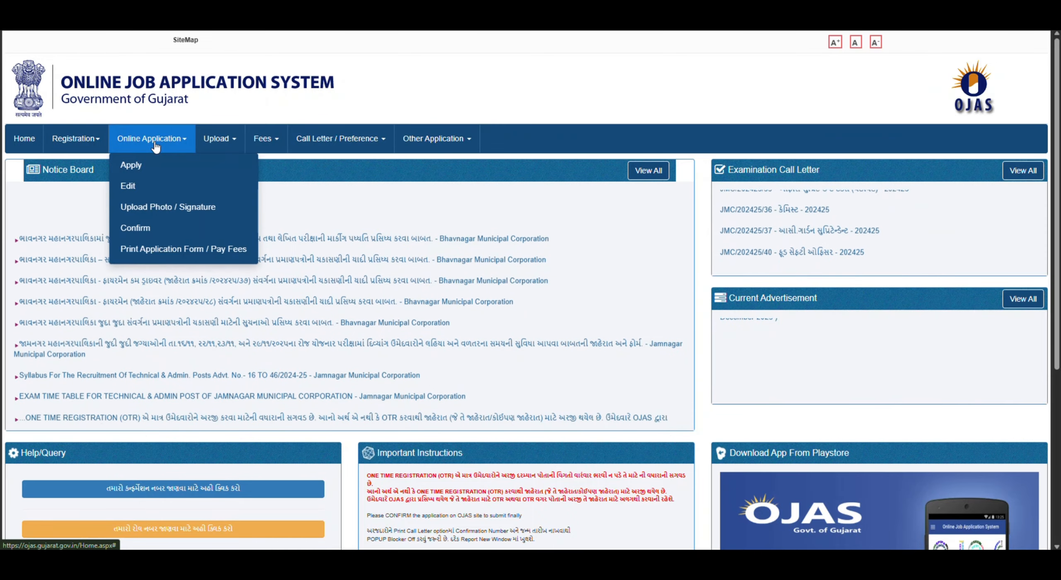
left_click(158, 165)
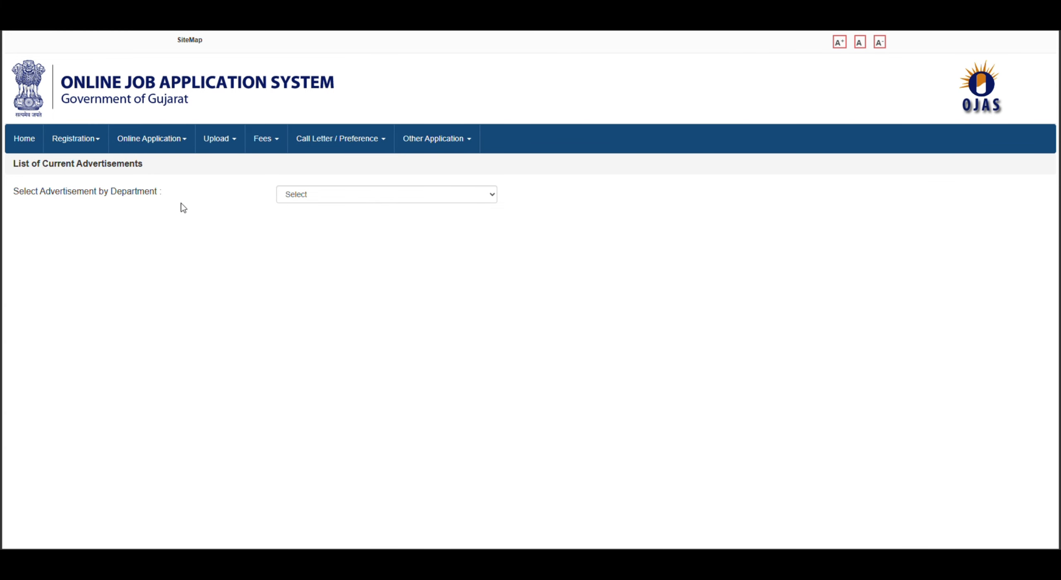
left_click(489, 201)
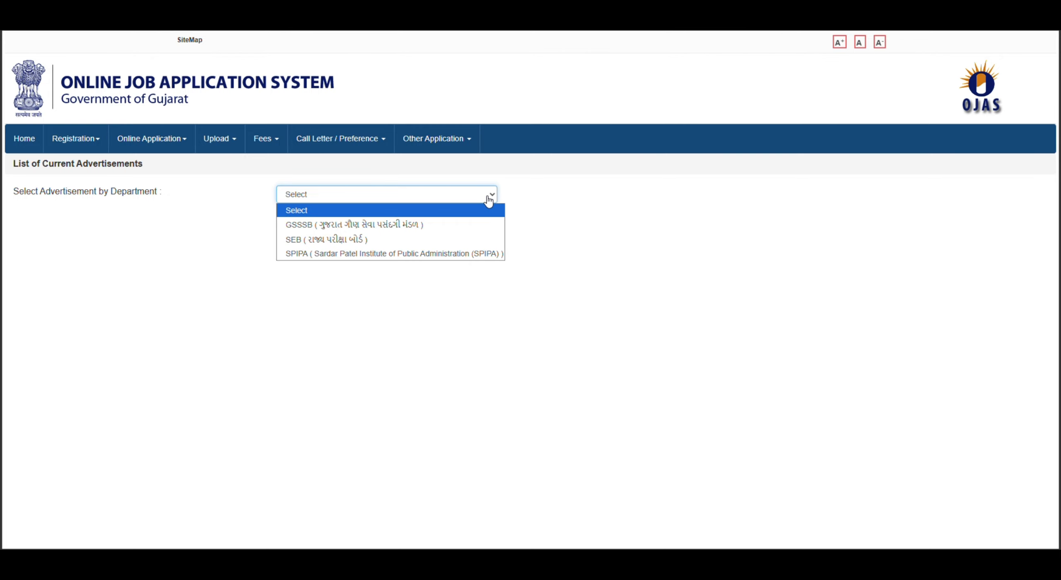
left_click(479, 224)
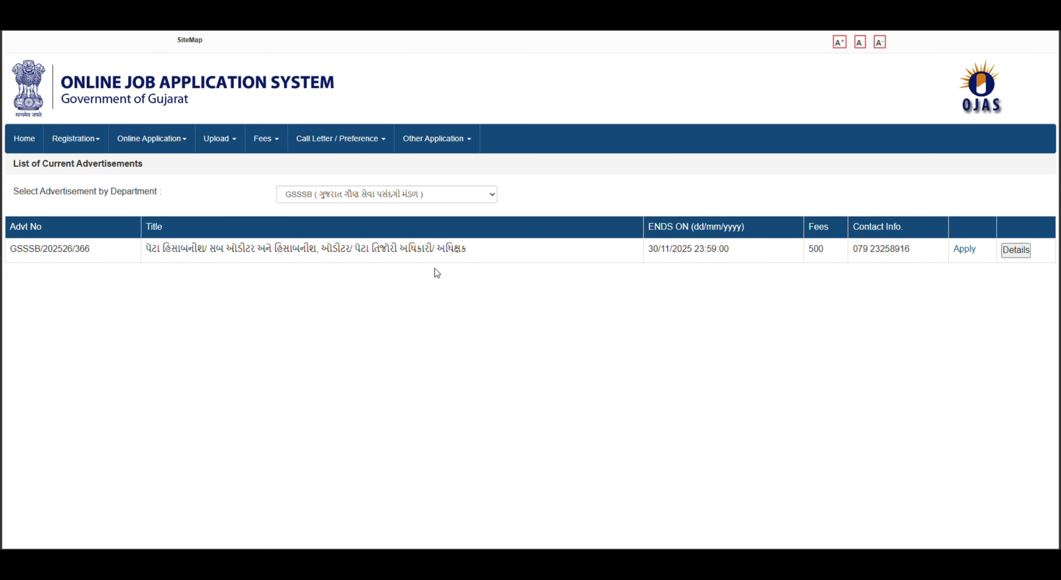
left_click(967, 250)
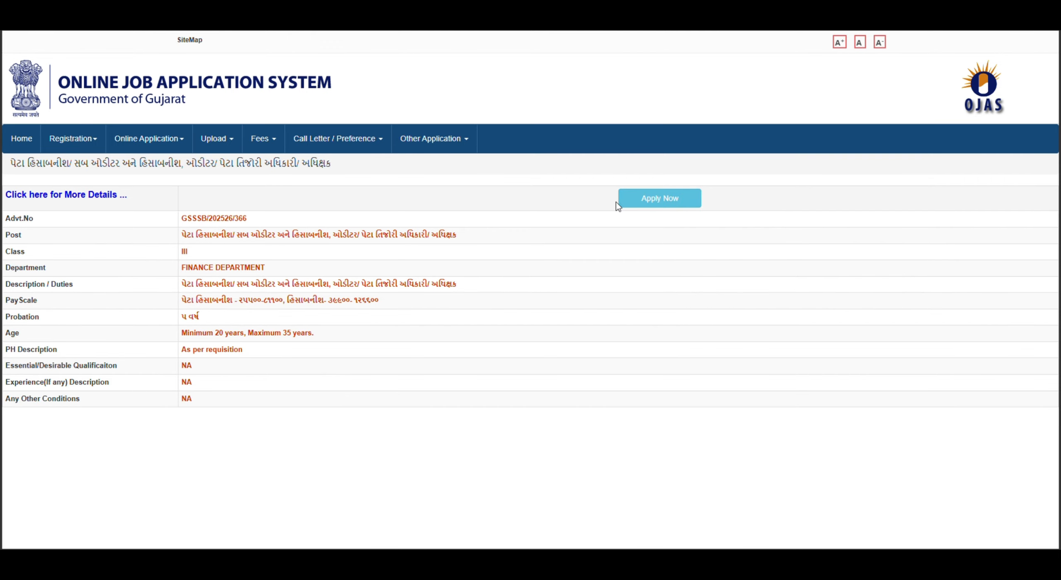
left_click(676, 199)
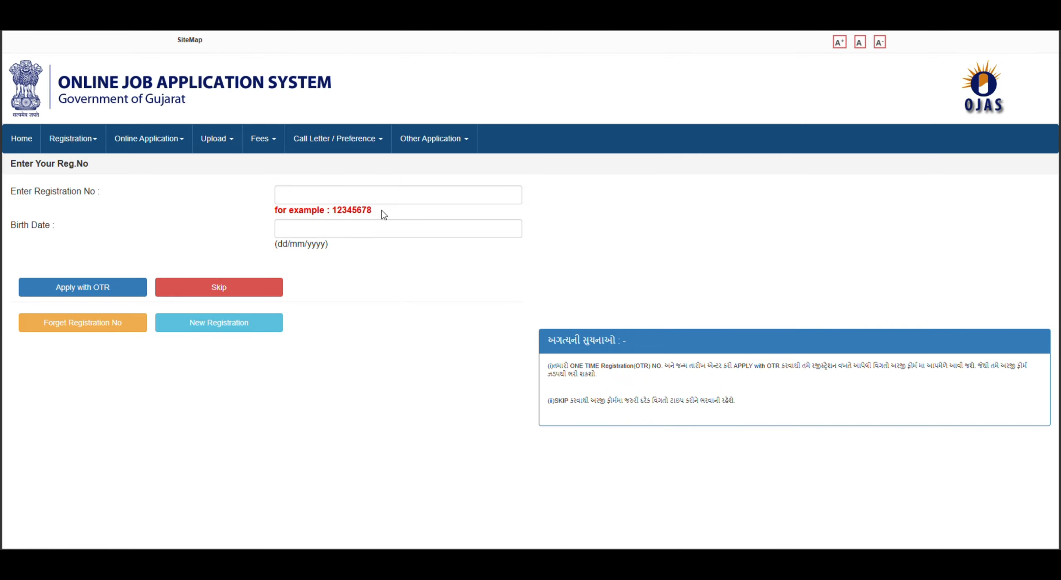
Fill in the registration number and birth date and proceed with applying through OTR
left_click(343, 194)
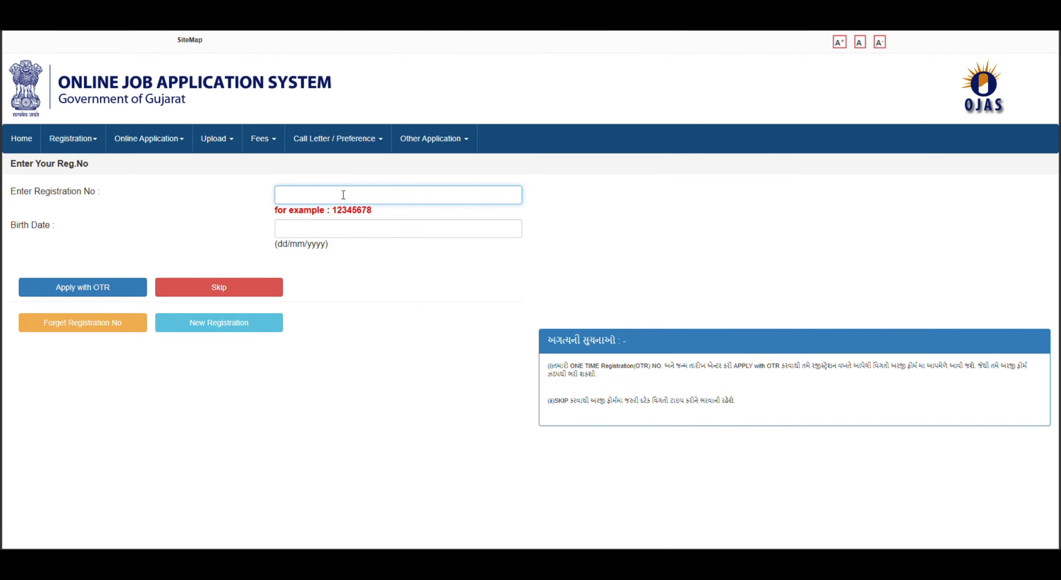
left_click(340, 235)
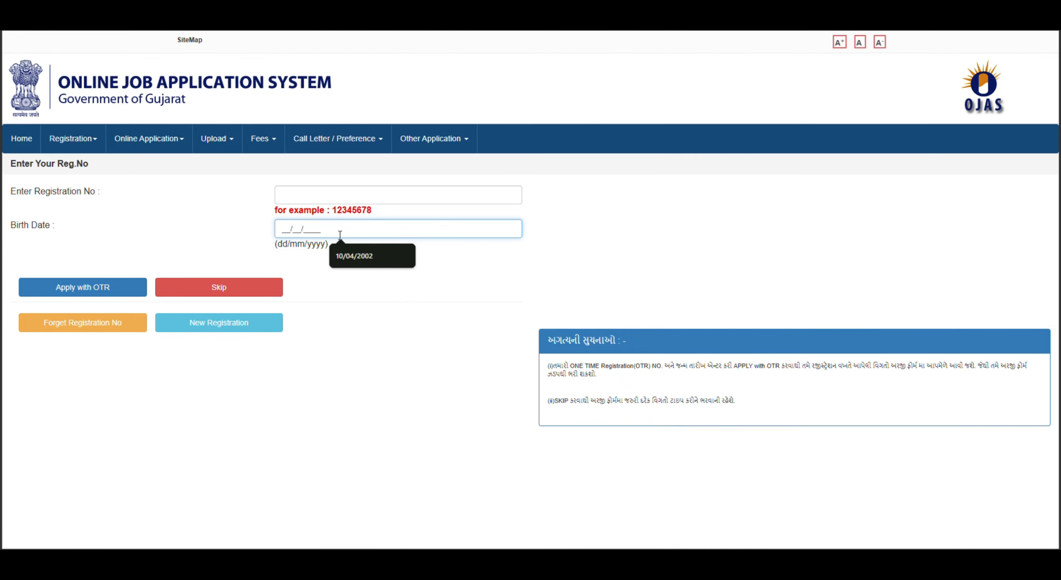
left_click(71, 292)
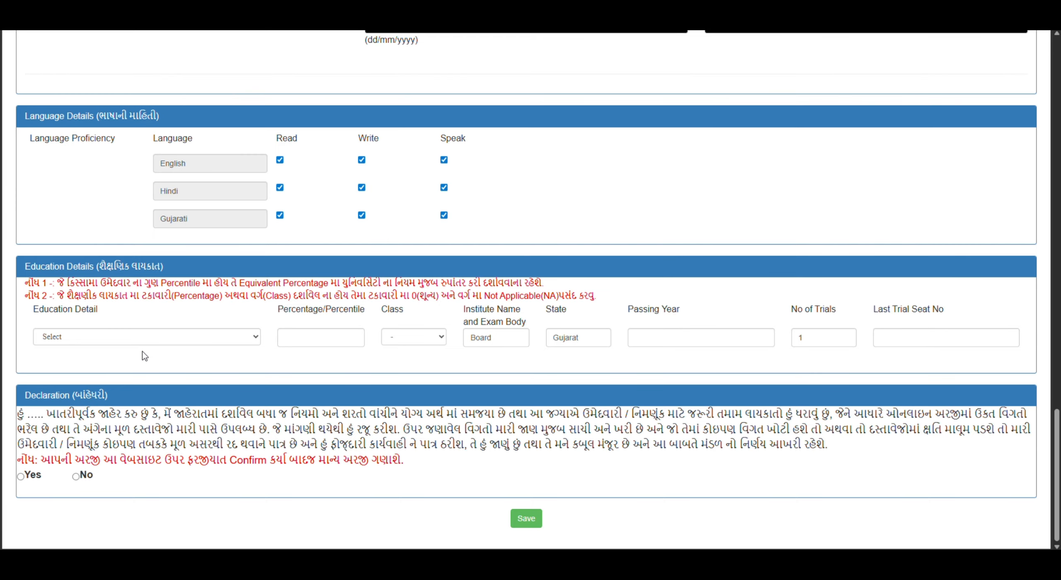
Set the education detail to Bachelor of Commerce (B. Com.), accept the declaration with Yes, and save the application
left_click(147, 341)
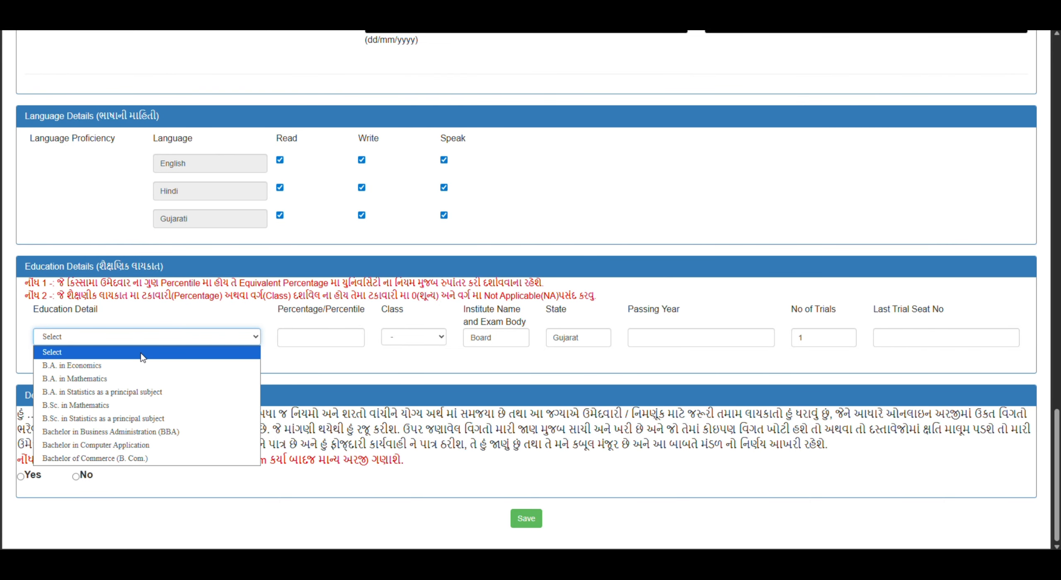
left_click(126, 458)
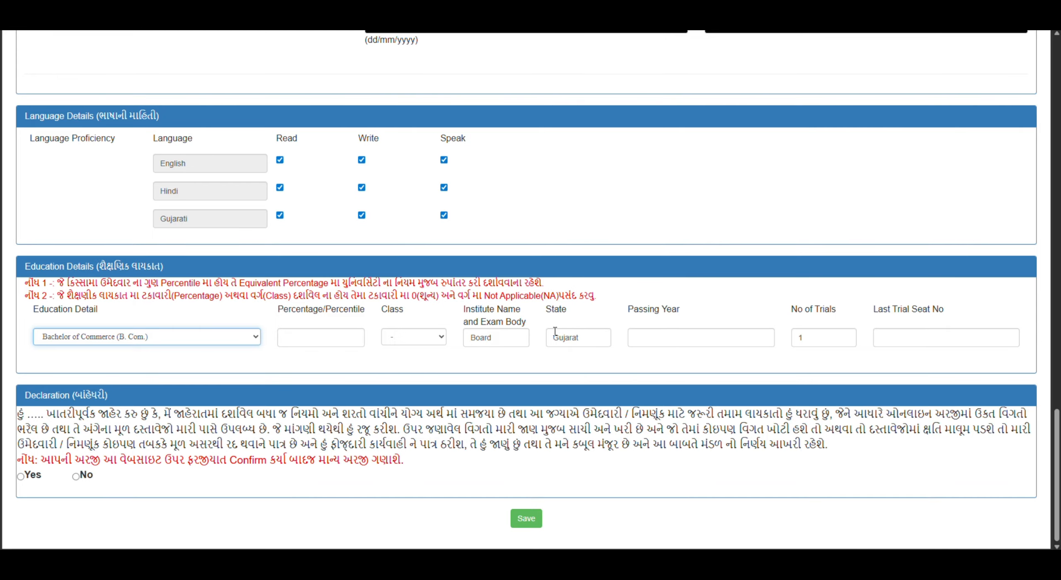
left_click(22, 478)
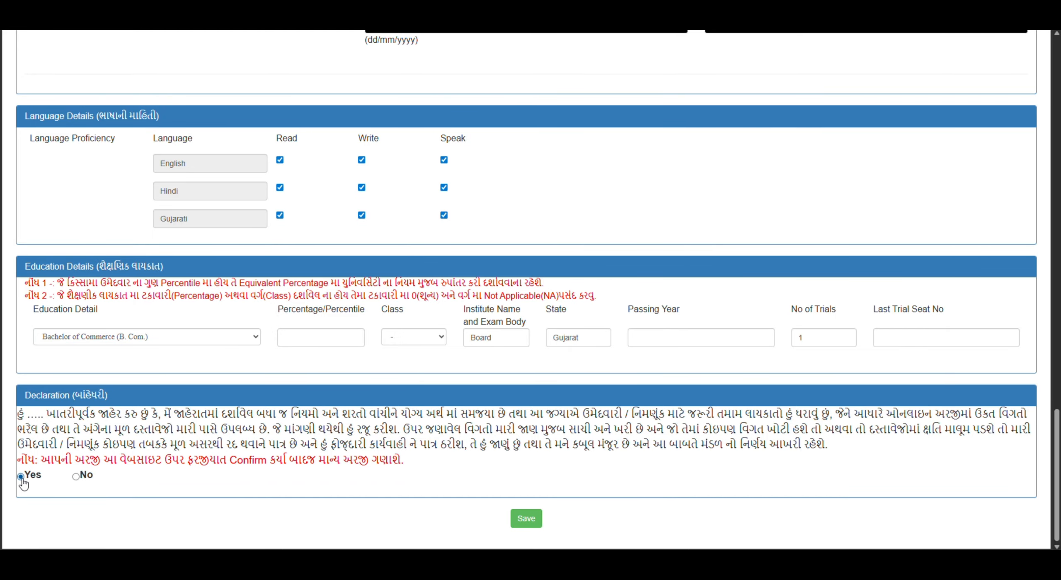
left_click(542, 519)
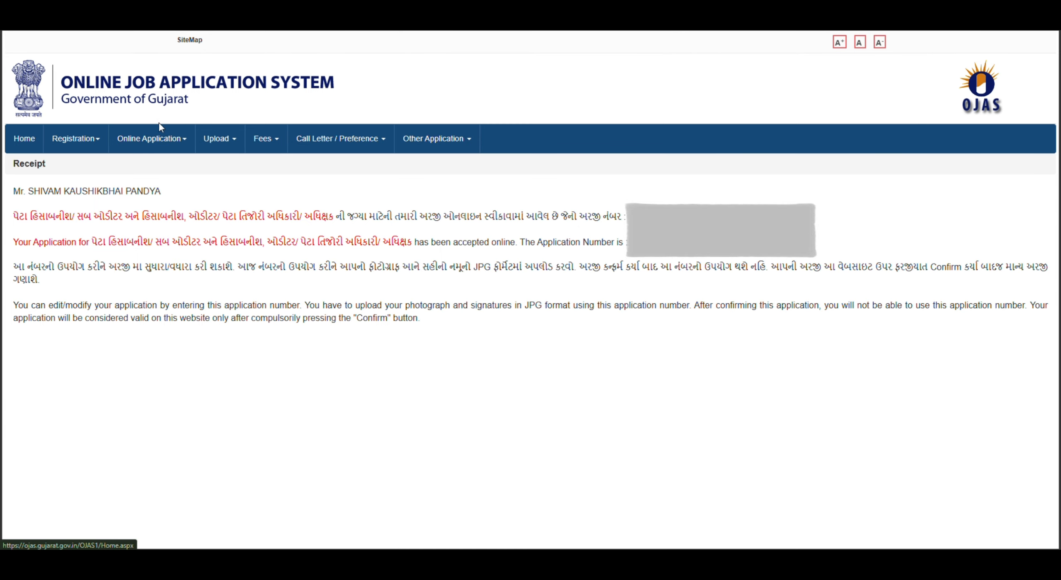
Open the Confirm Application form and go through its birth date and captcha fields
left_click(166, 146)
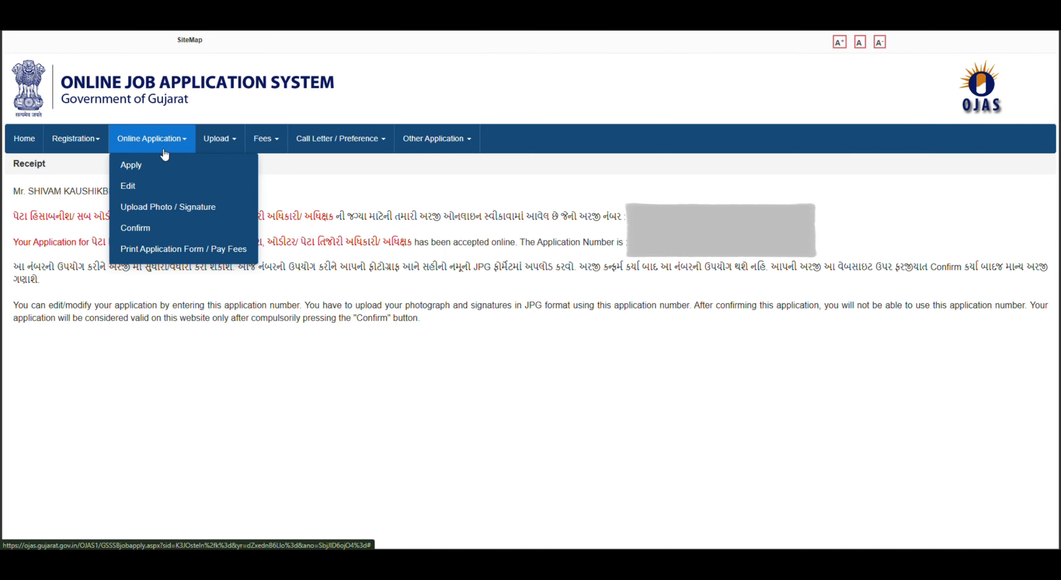
left_click(161, 224)
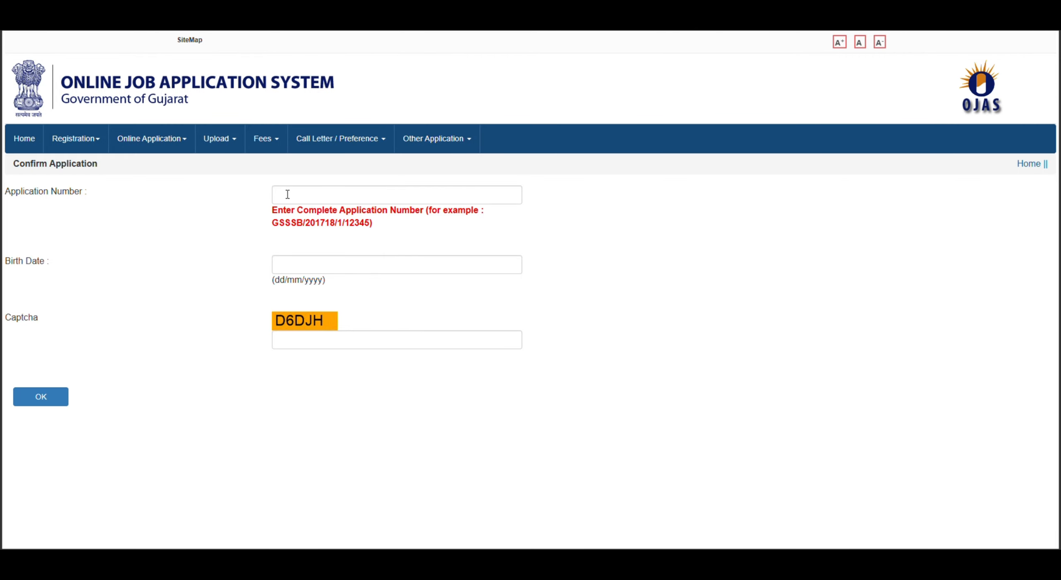
left_click(292, 268)
left_click(295, 329)
left_click(296, 343)
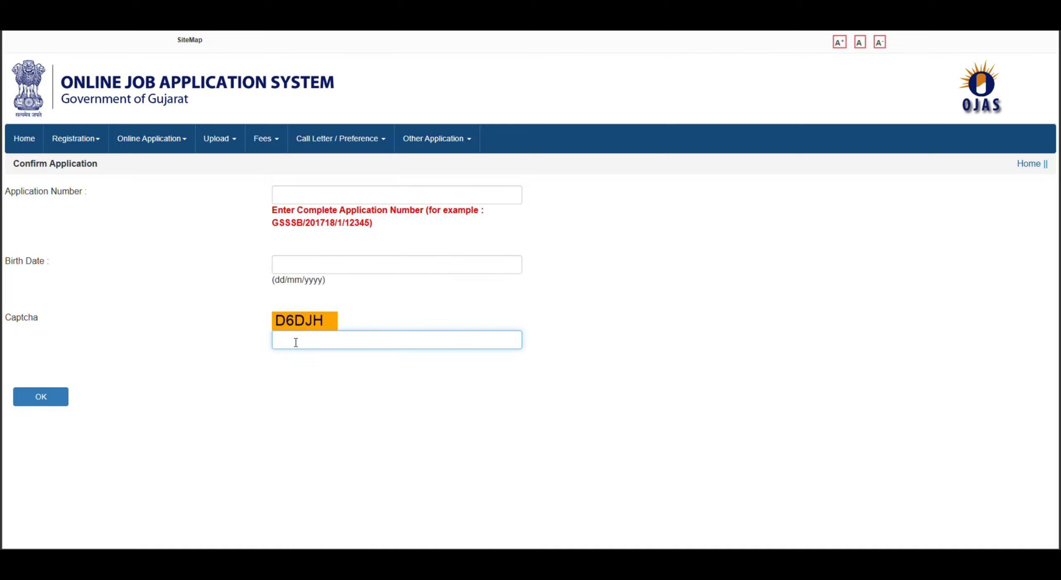